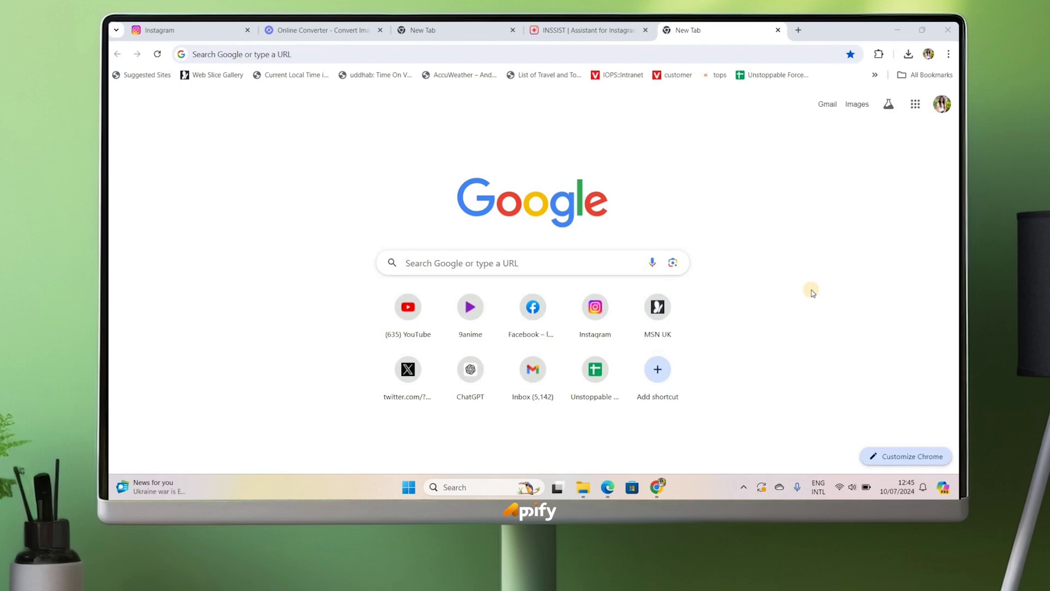
Switch to the Instagram tab in Chrome to show the home feed
click(207, 28)
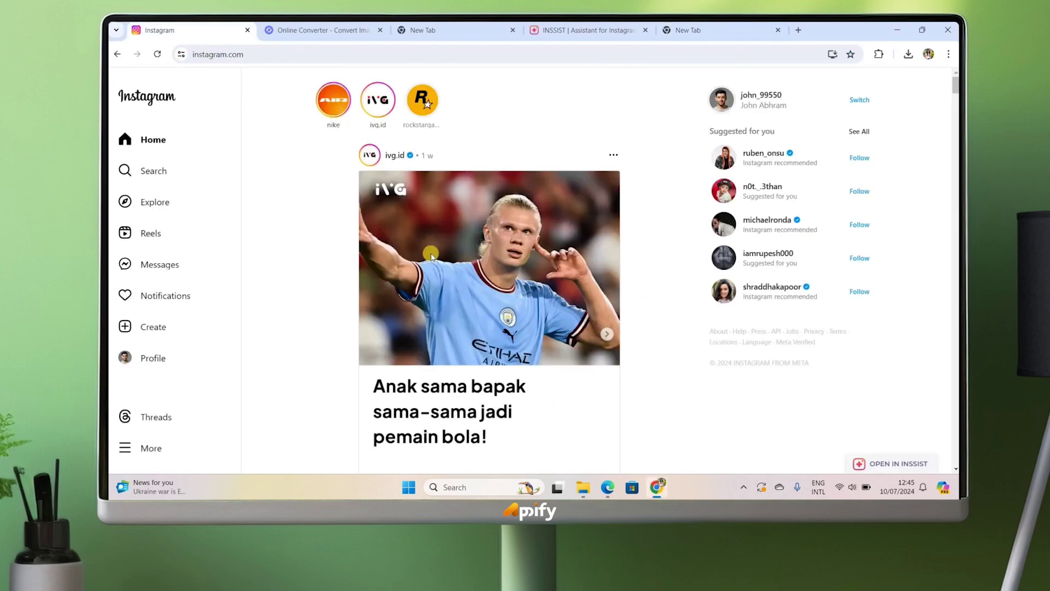
Open a direct message chat and send 'hello'
click(155, 266)
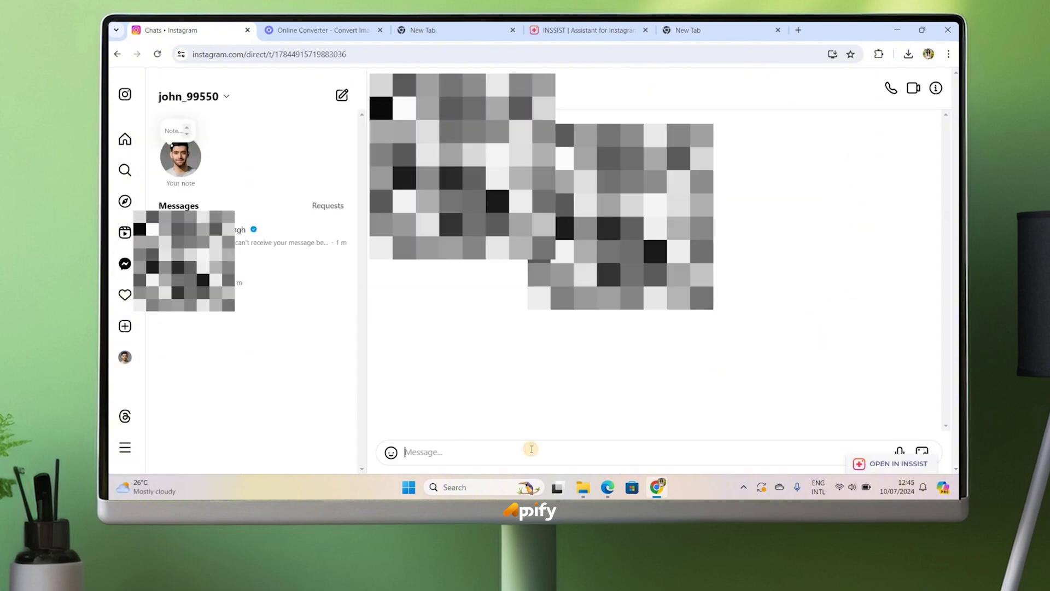
text(hello)
key(Return)
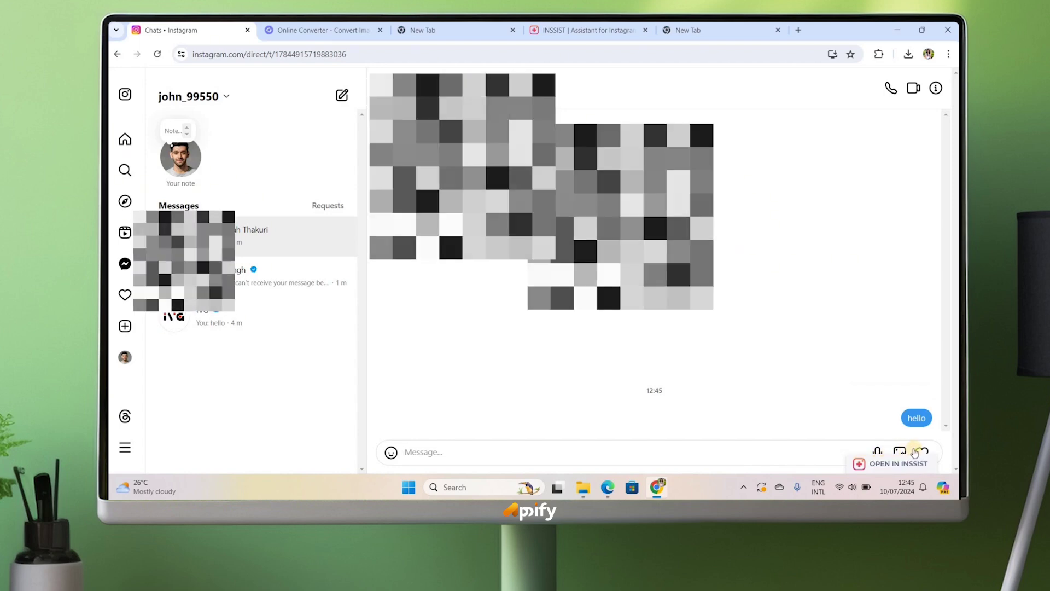
Record a four-second voice clip with the mic icon and send it
click(877, 452)
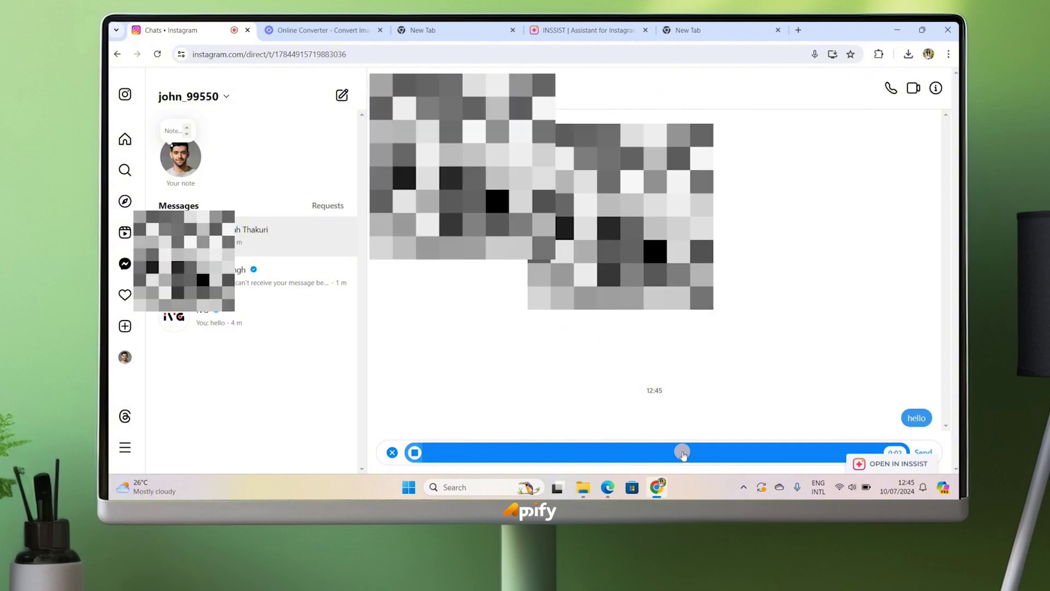
click(923, 451)
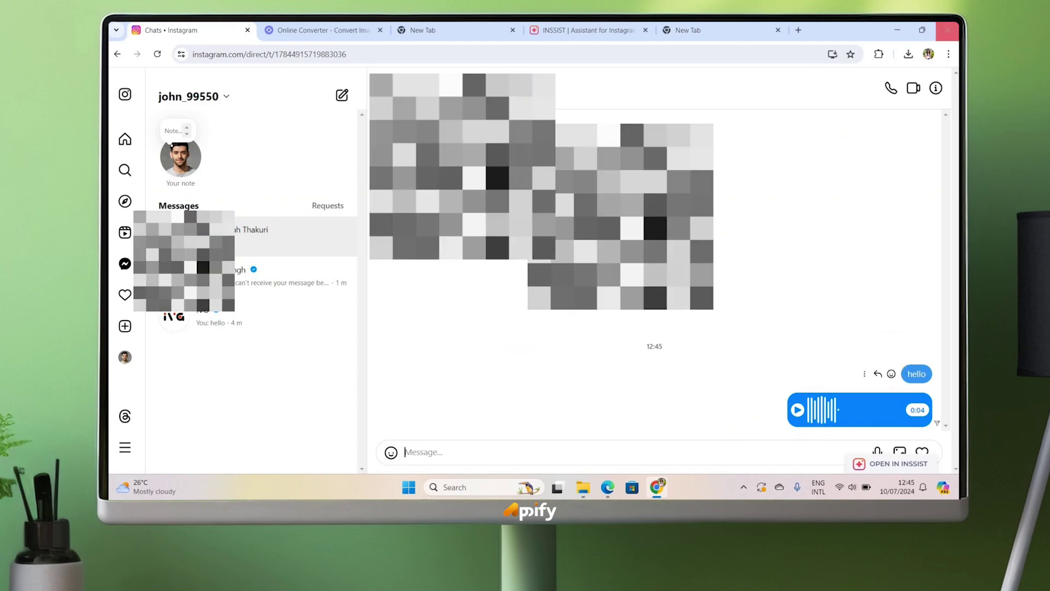
mouse_move(583, 487)
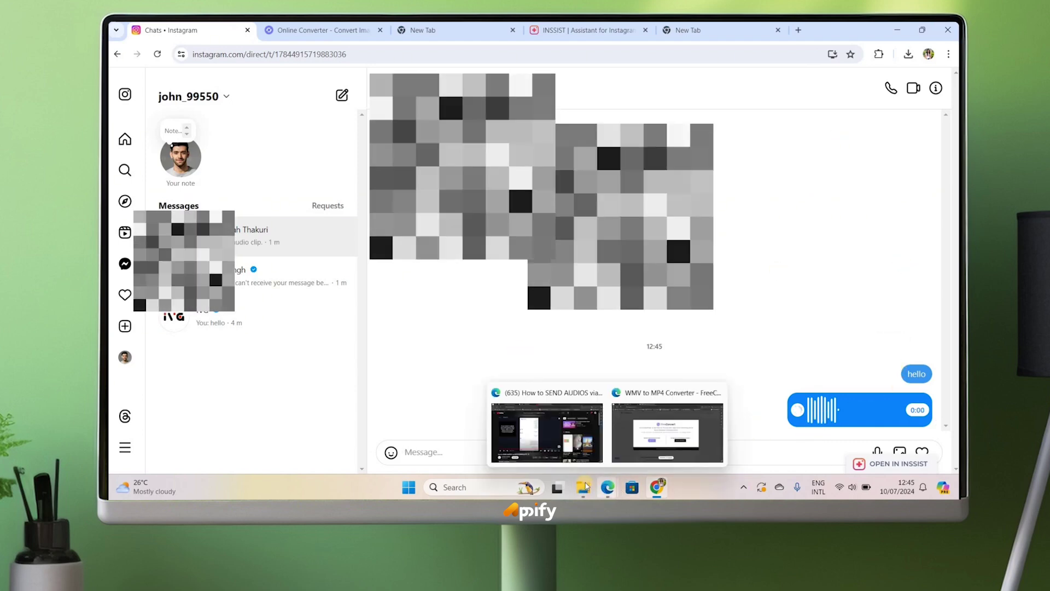
Open the Windows taskbar search over the chat to search for 'in'
click(485, 488)
text(in)
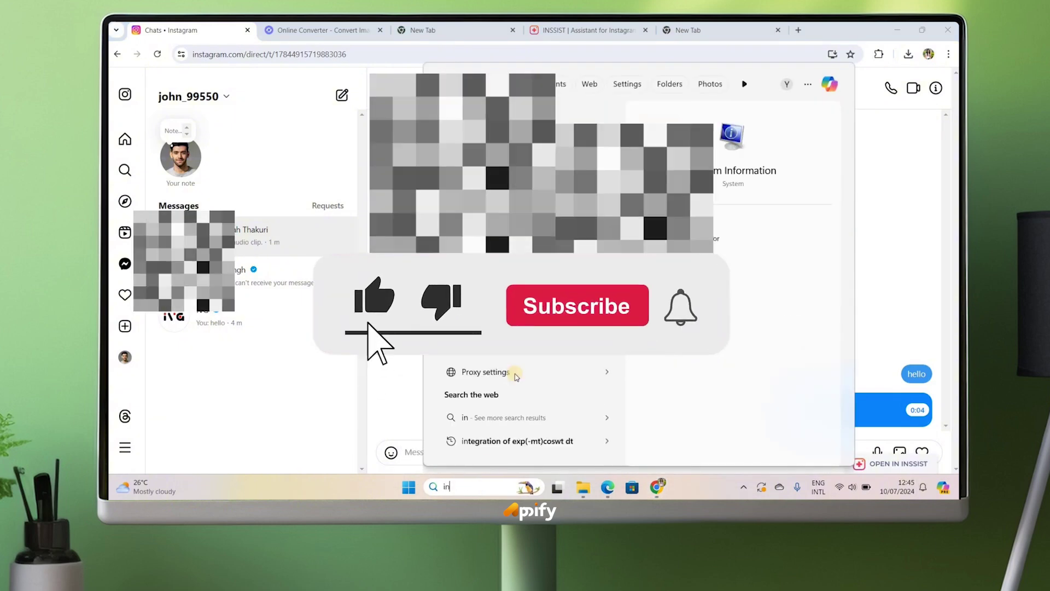